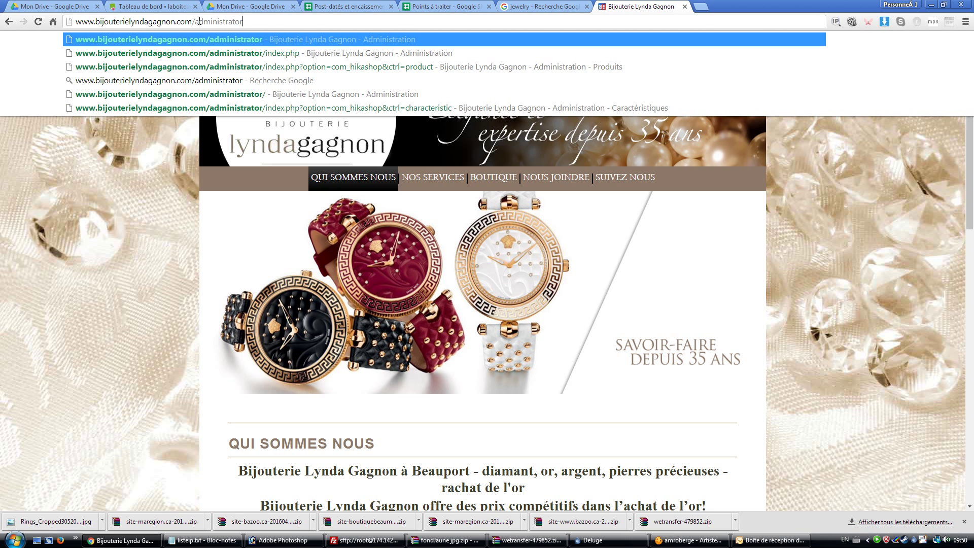
Load the jewellery site's /administrator login page
key(Return)
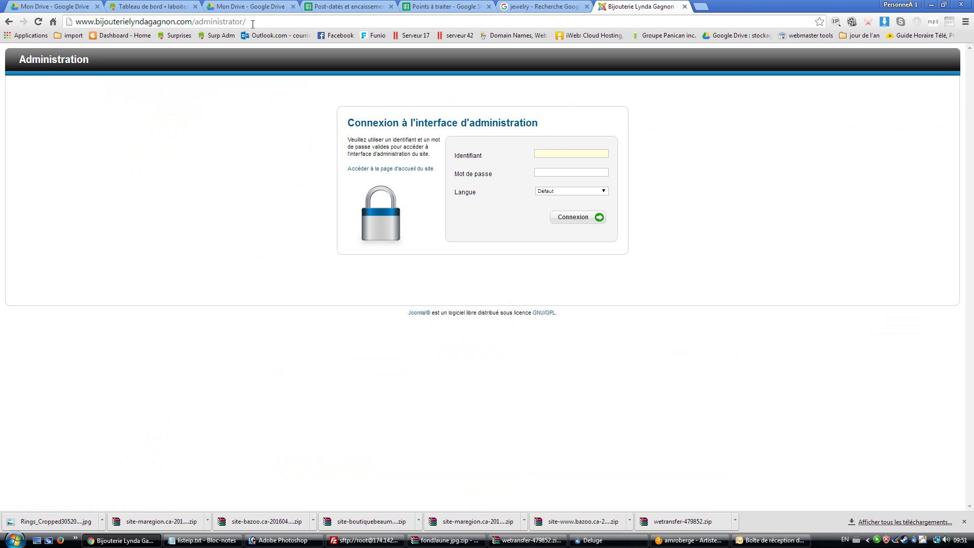
Clear the Identifiant and Mot de passe fields and log in with the administrator username and password
drag(261, 21, 77, 24)
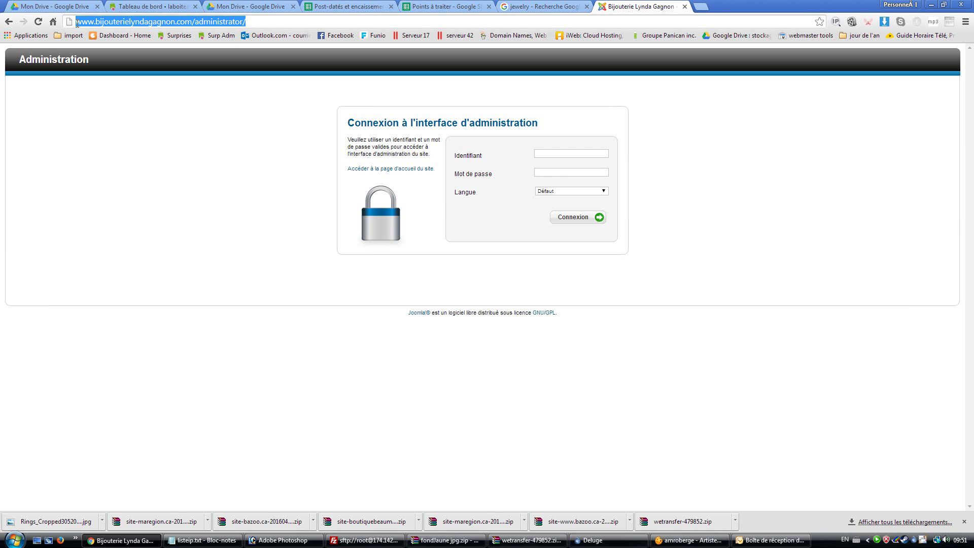
click(249, 22)
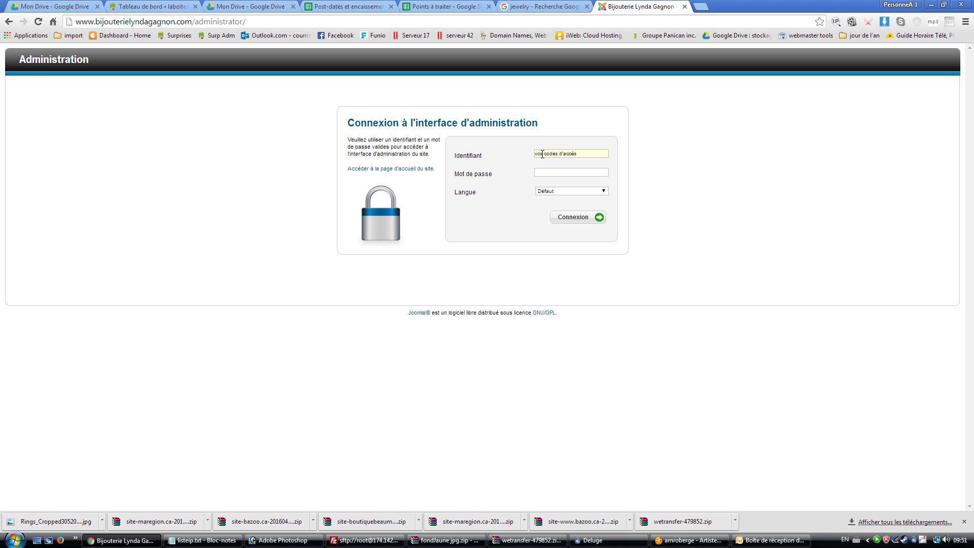
drag(578, 153, 534, 154)
drag(578, 153, 534, 156)
click(541, 172)
drag(570, 173, 536, 174)
key(BackSpace)
drag(586, 154, 531, 153)
key(BackSpace)
text(adm)
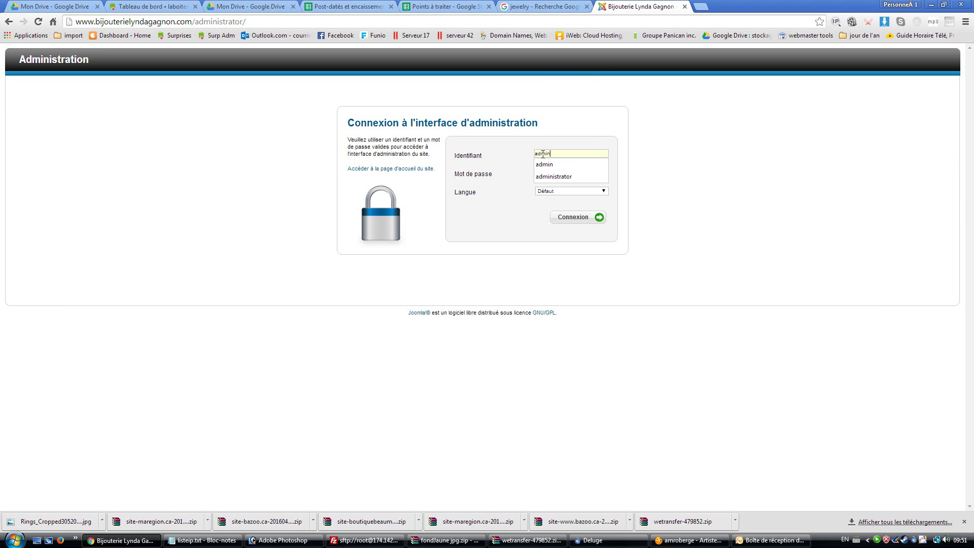
text(in)
key(Tab)
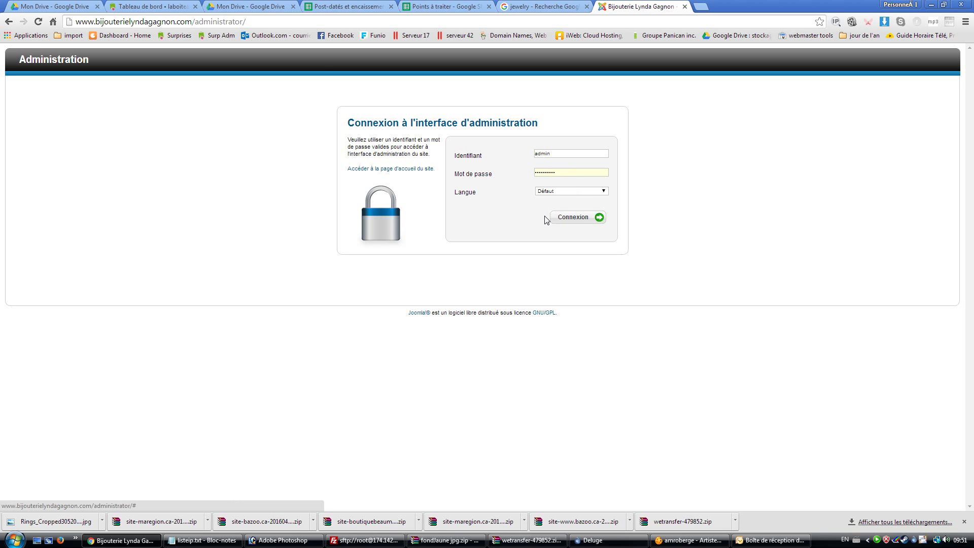
click(559, 218)
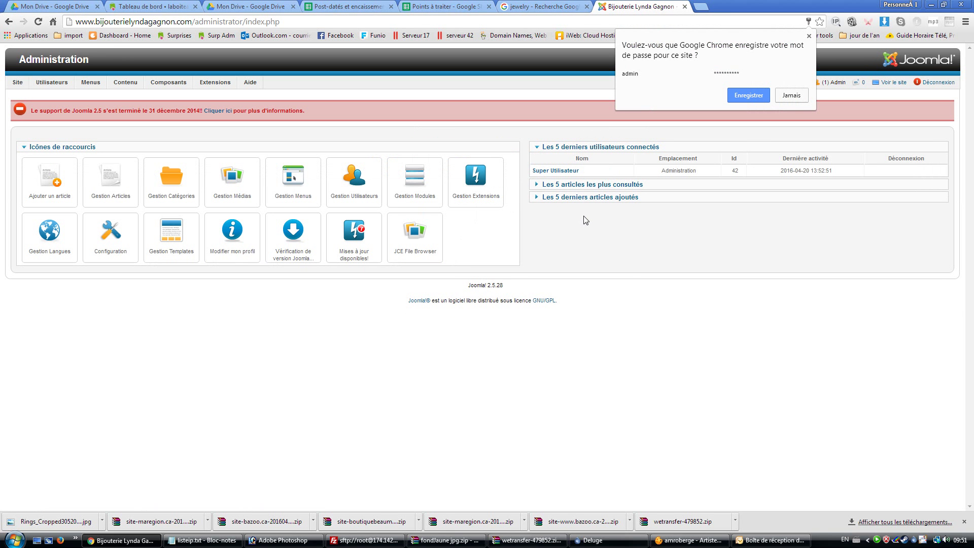
Save the login in Chrome, open HikaShop, and start a new product via Produits > Ajouter un produit
click(748, 96)
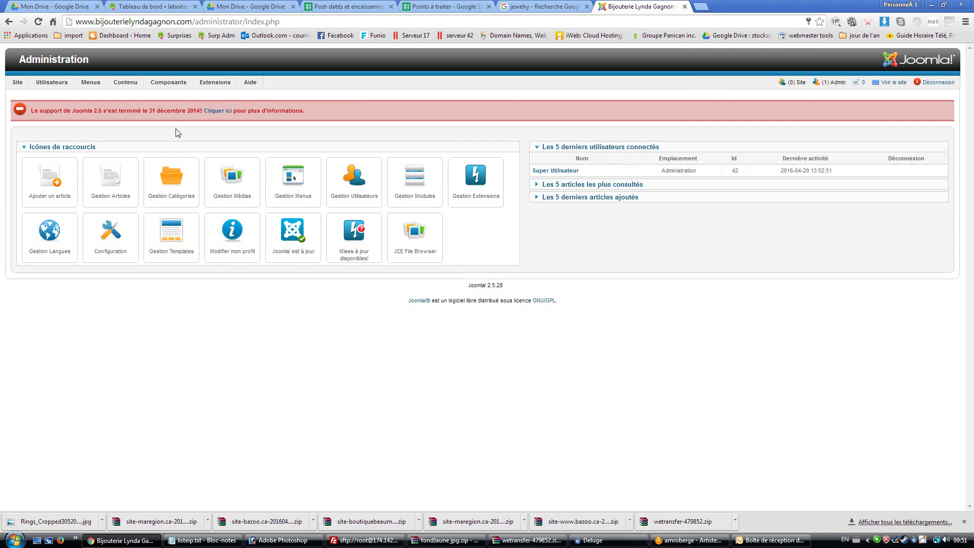
mouse_move(169, 86)
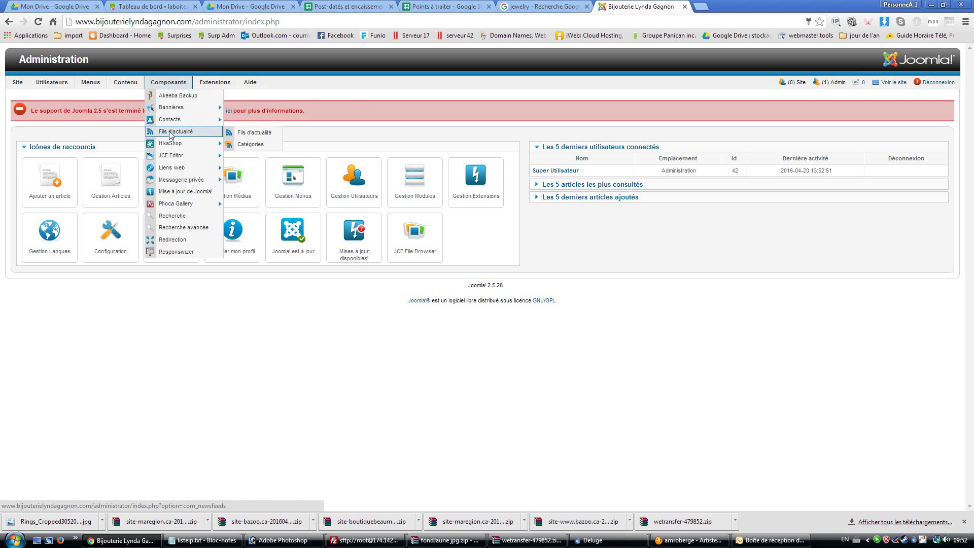
mouse_move(170, 143)
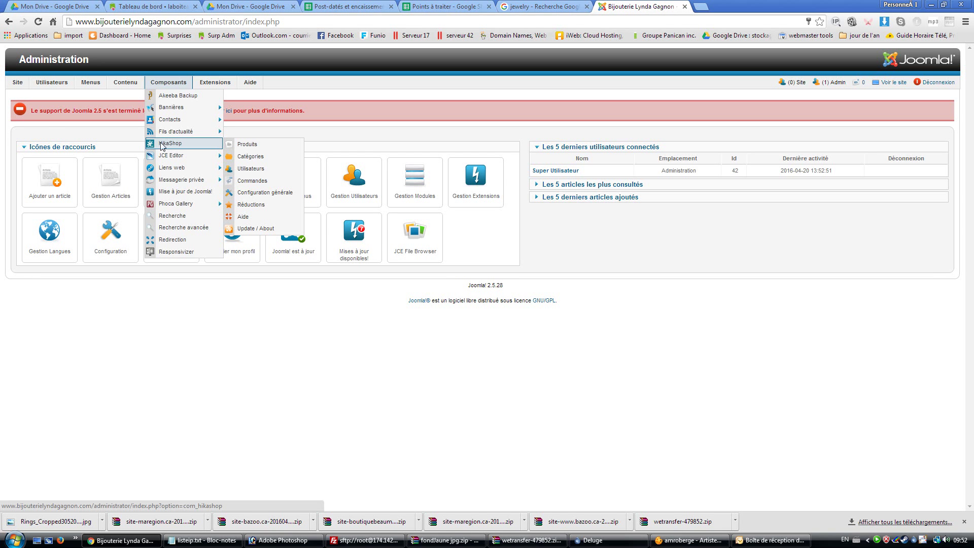
click(188, 147)
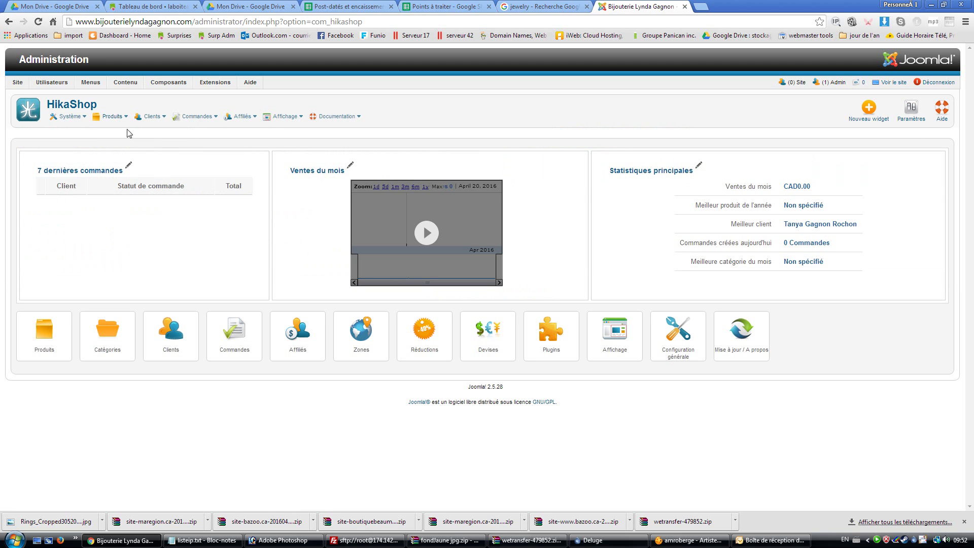
mouse_move(125, 118)
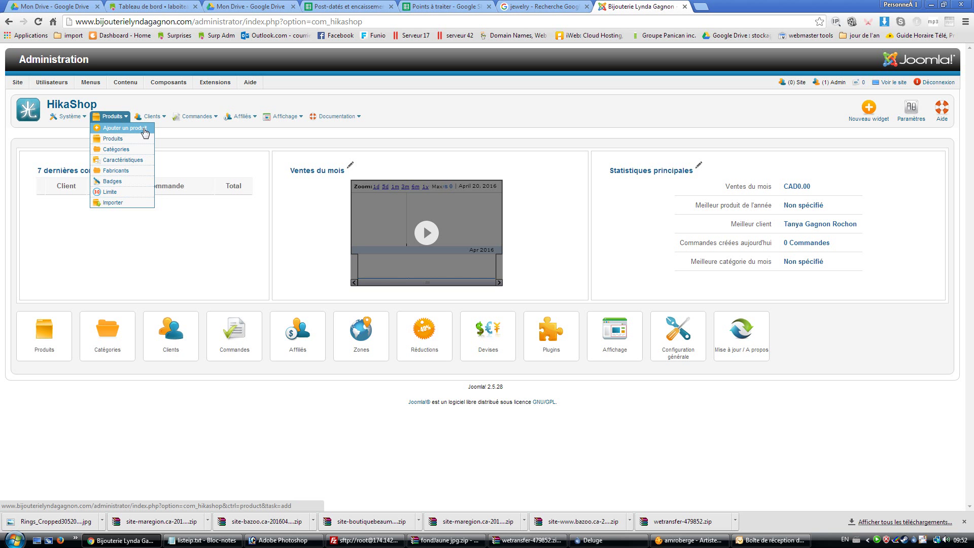
click(113, 132)
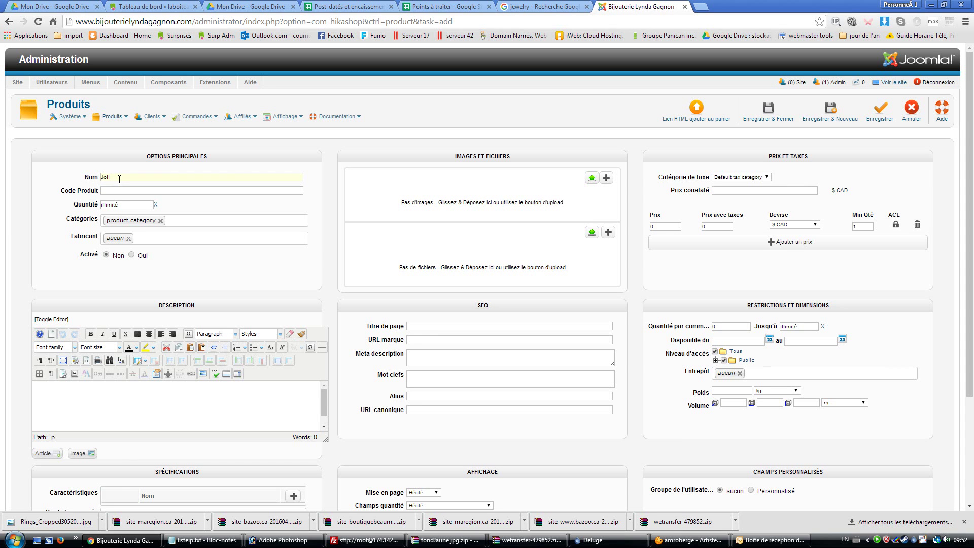
Name the product 'Jolie bague' and file it only under Bague pour dame > Pierres de couleurs
text(bague)
drag(127, 178, 102, 179)
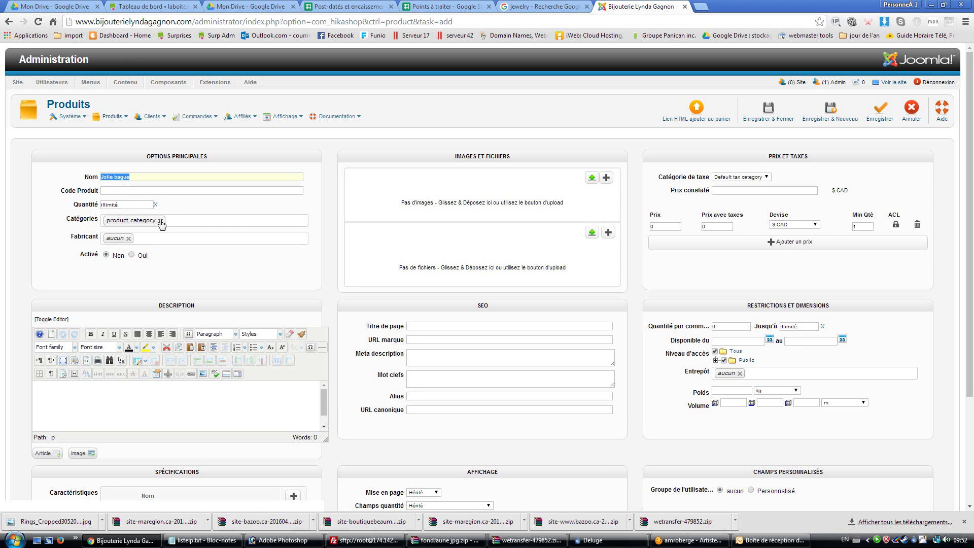
click(161, 222)
click(121, 221)
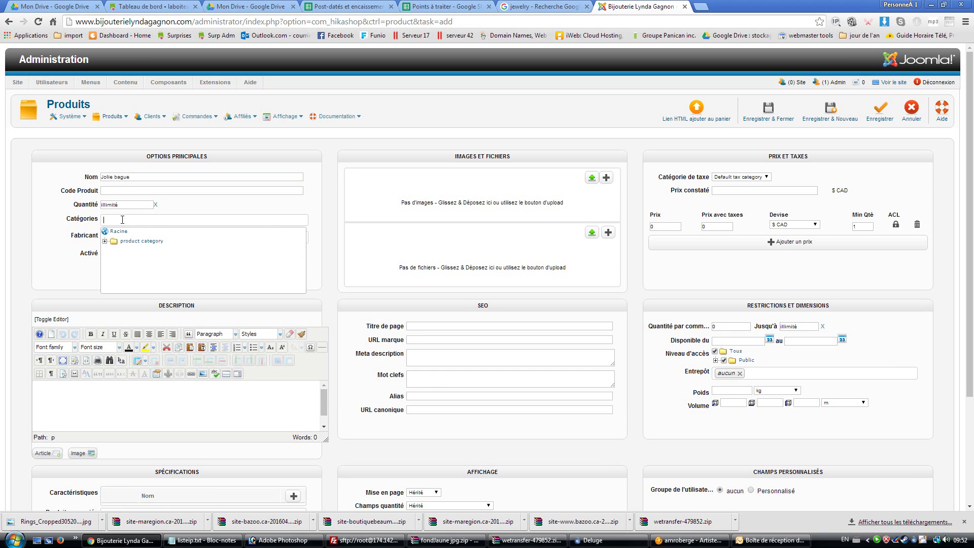
click(105, 242)
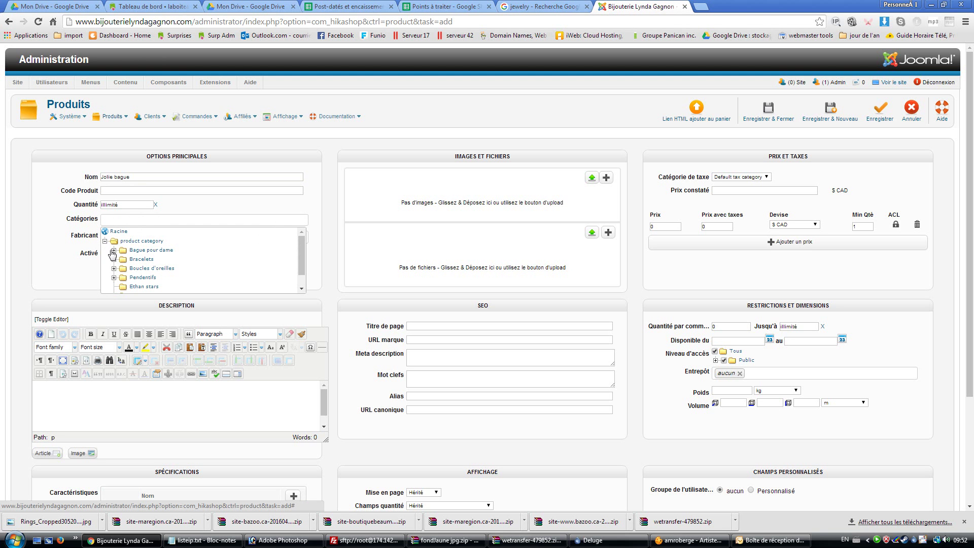
click(115, 250)
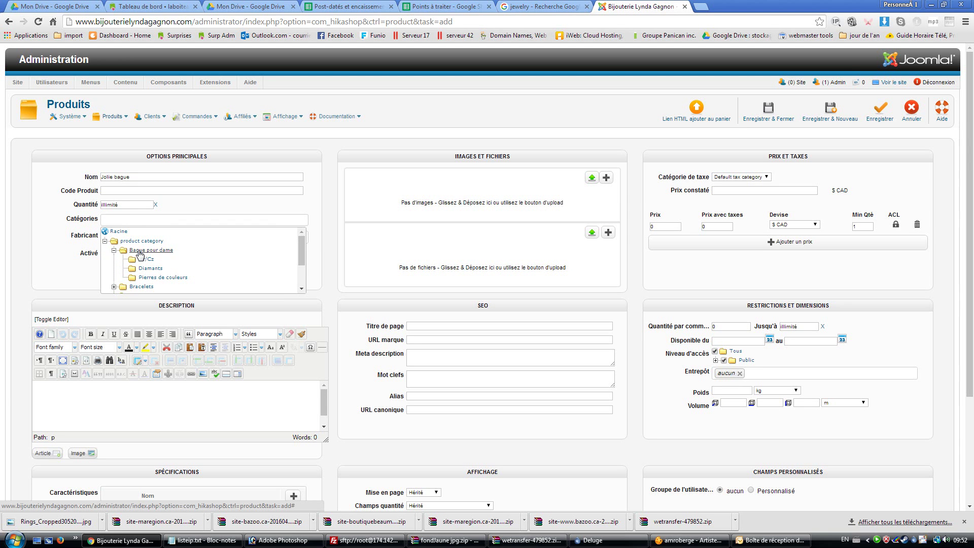
click(147, 278)
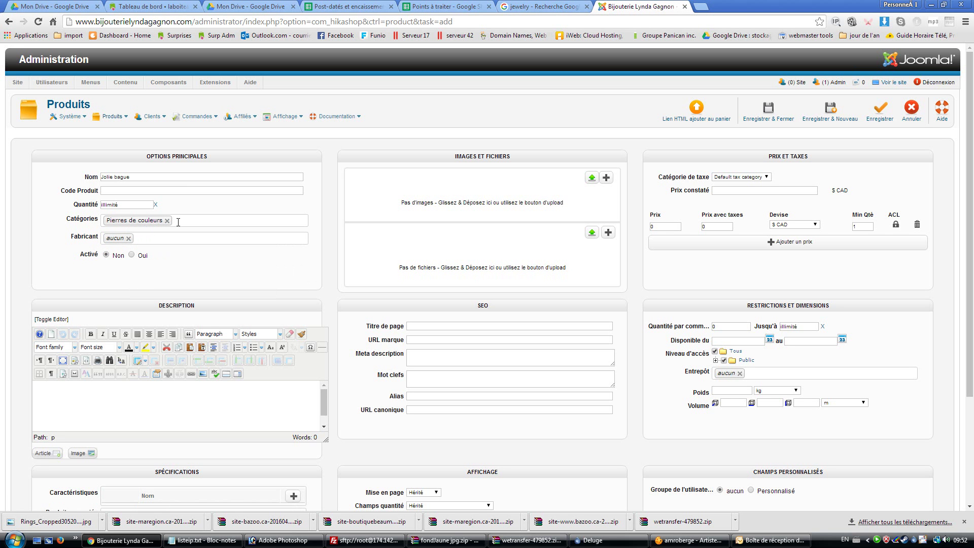
click(175, 221)
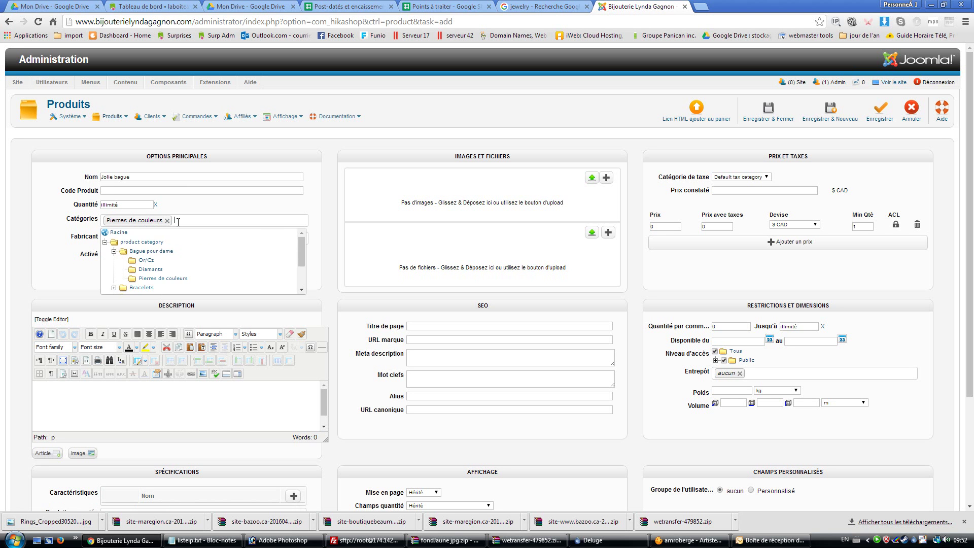
click(150, 270)
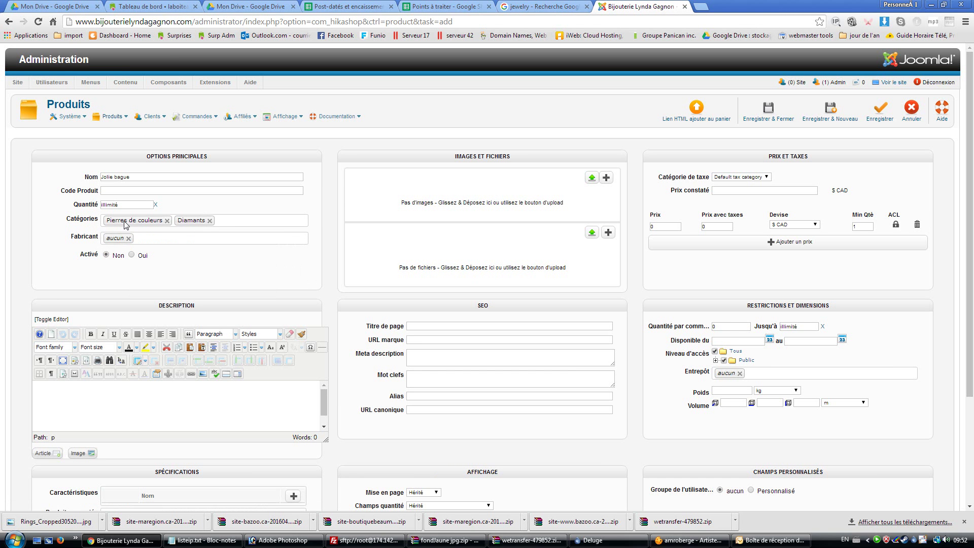
click(209, 221)
Enter the description 'Très belle bague, parfait pour un mariage ou autre événement.'
scroll(53, 253, down, 3)
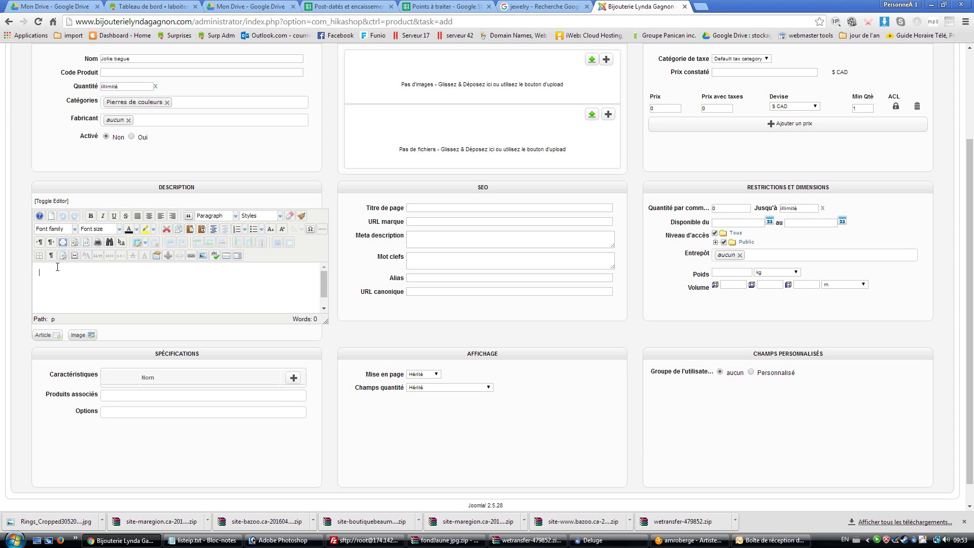
text(Très belle bague, parfait pour un maria)
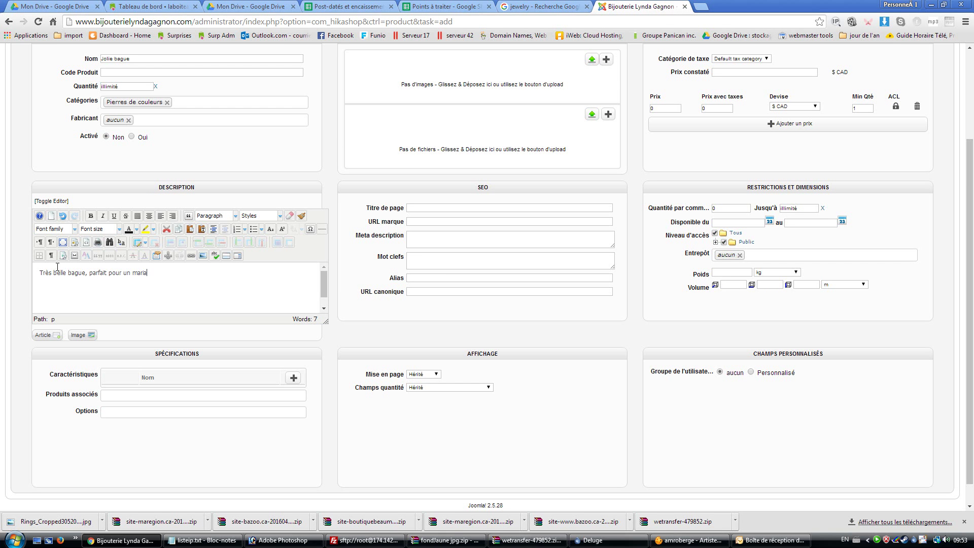
text(ge ou autre événement.)
drag(195, 188, 158, 188)
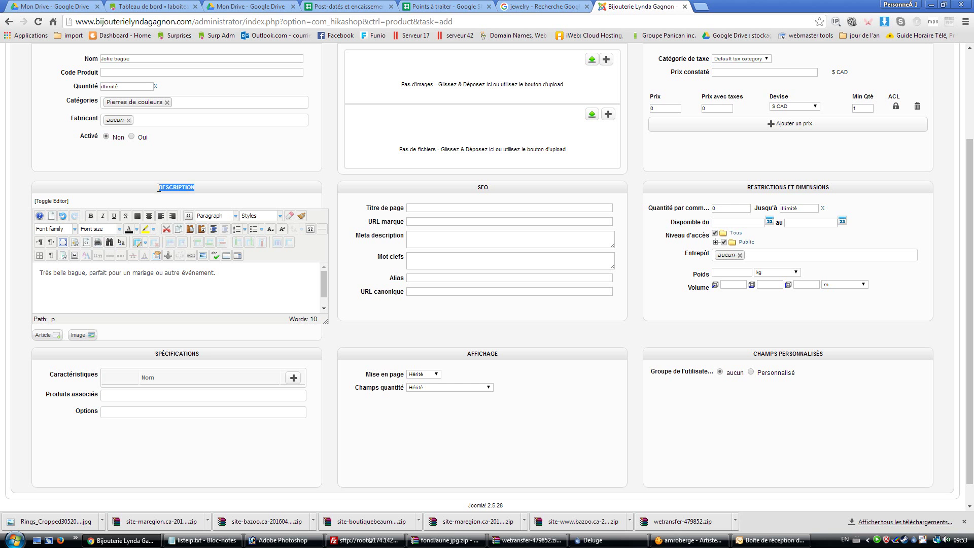
click(202, 188)
drag(206, 274, 37, 274)
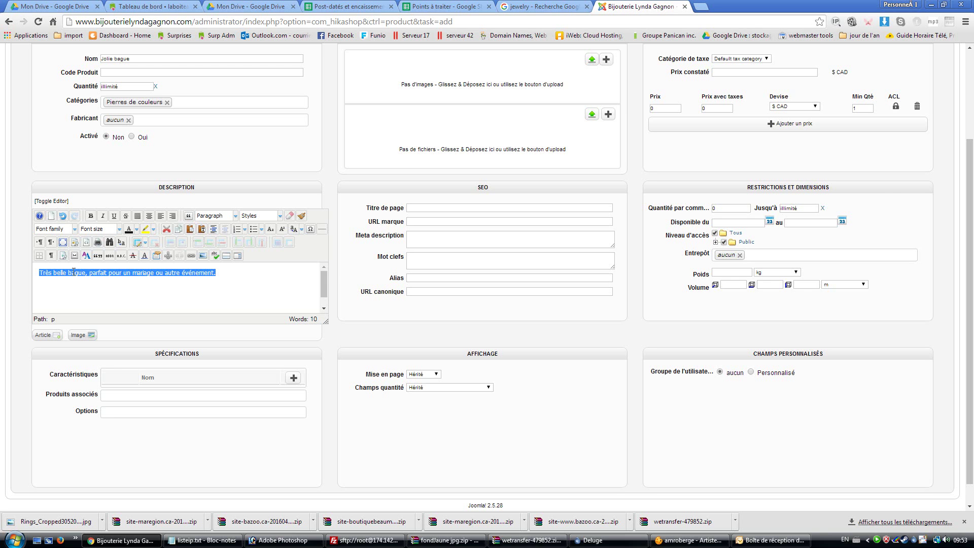
click(234, 276)
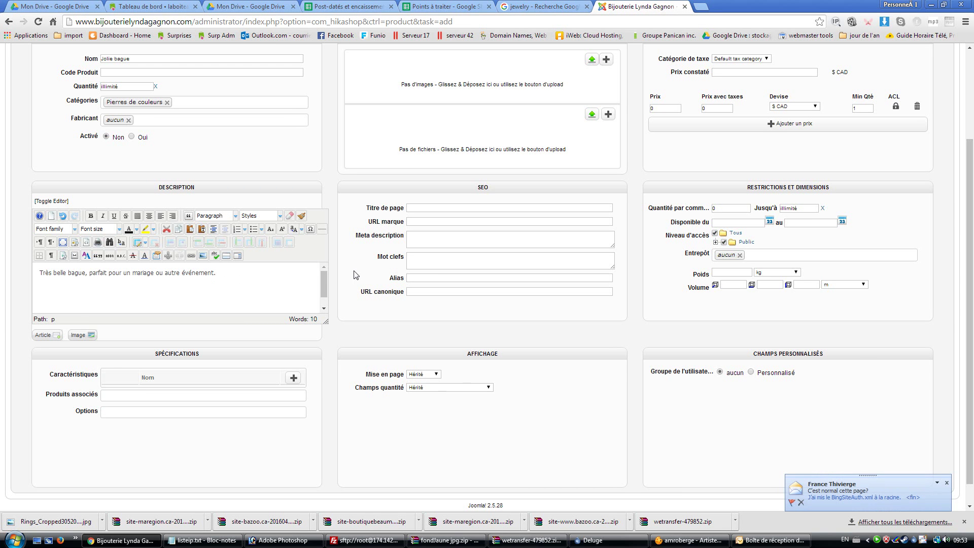
scroll(357, 274, up, 3)
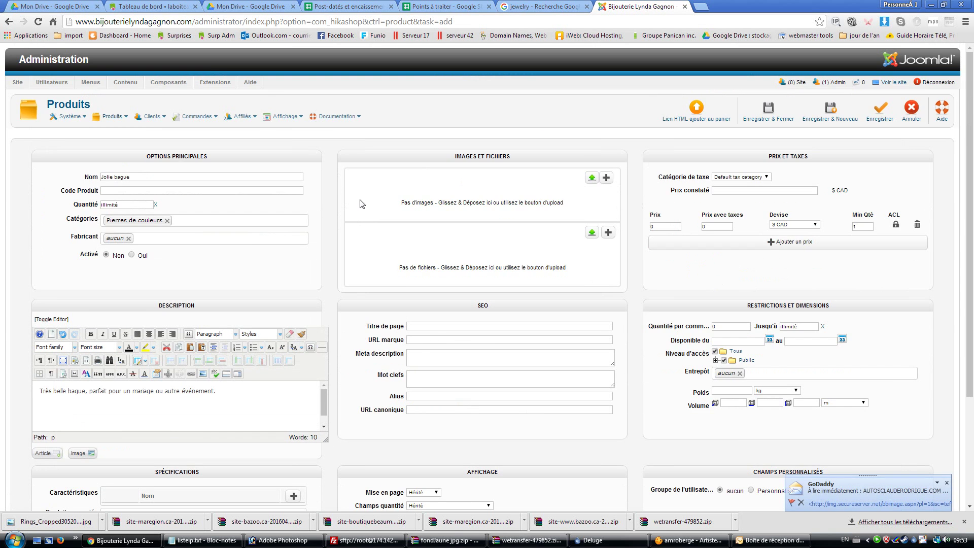
Upload the ring JPG as the Jolie bague product image in Images et fichiers
click(592, 178)
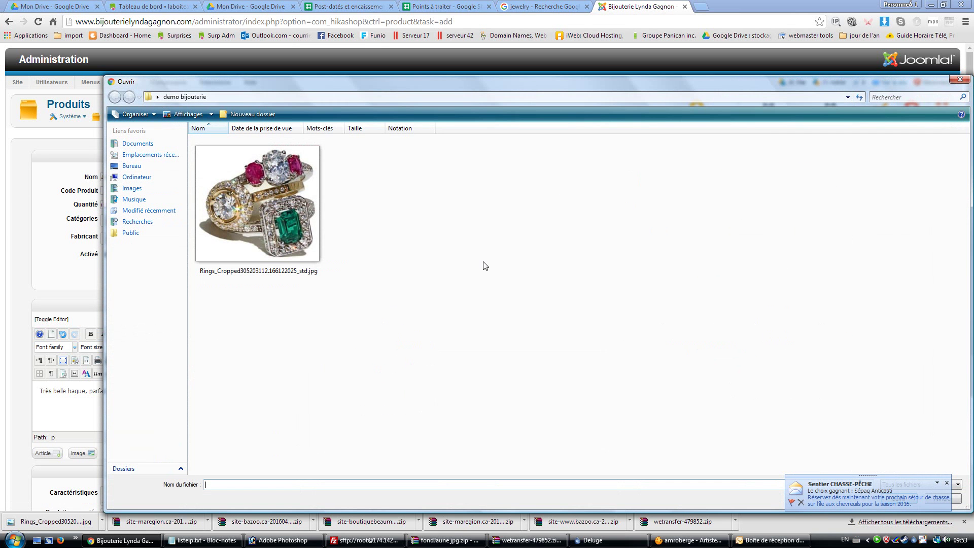
double_click(268, 205)
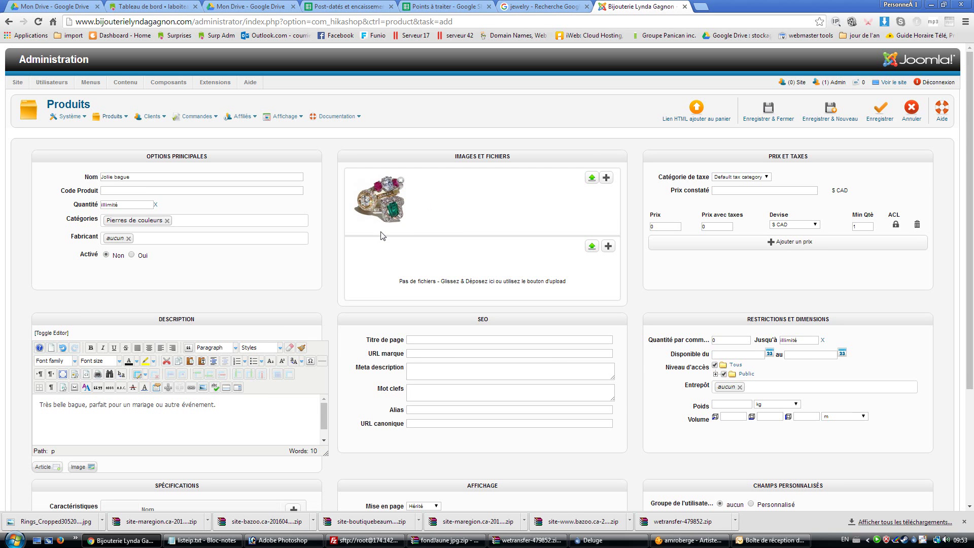
scroll(382, 236, down, 2)
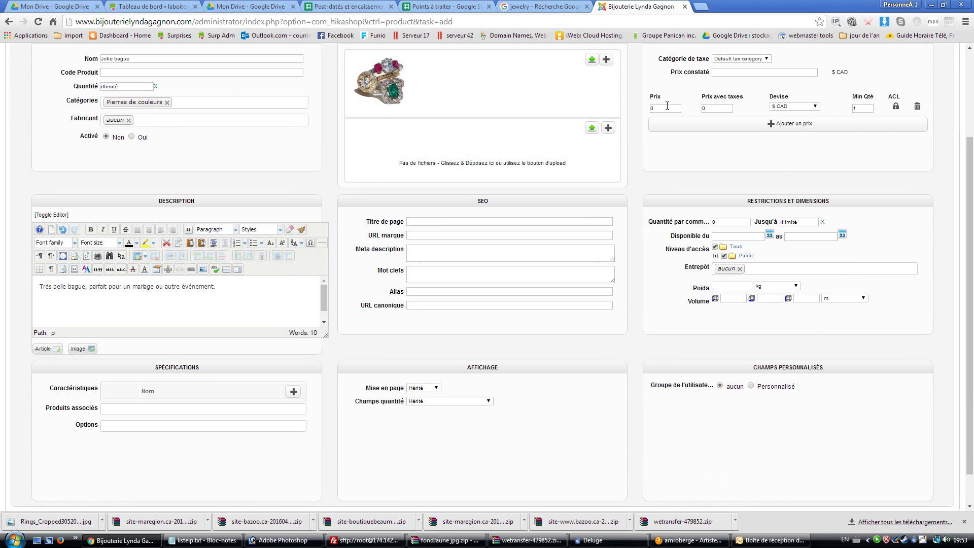
Set the price to 338 CAD (388.6155 with taxes) and save and close the product
double_click(649, 109)
text(338)
click(718, 108)
drag(665, 109, 645, 109)
scroll(638, 213, up, 3)
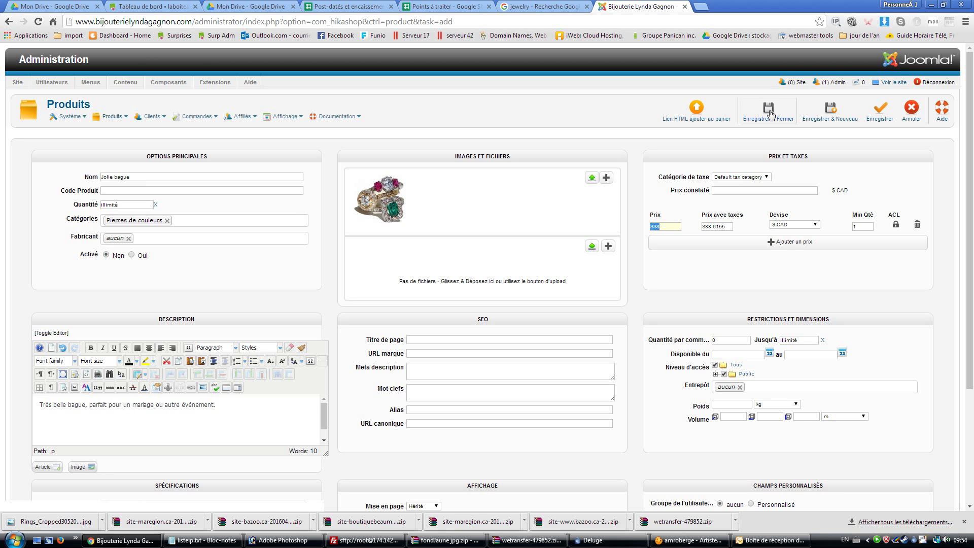
click(769, 112)
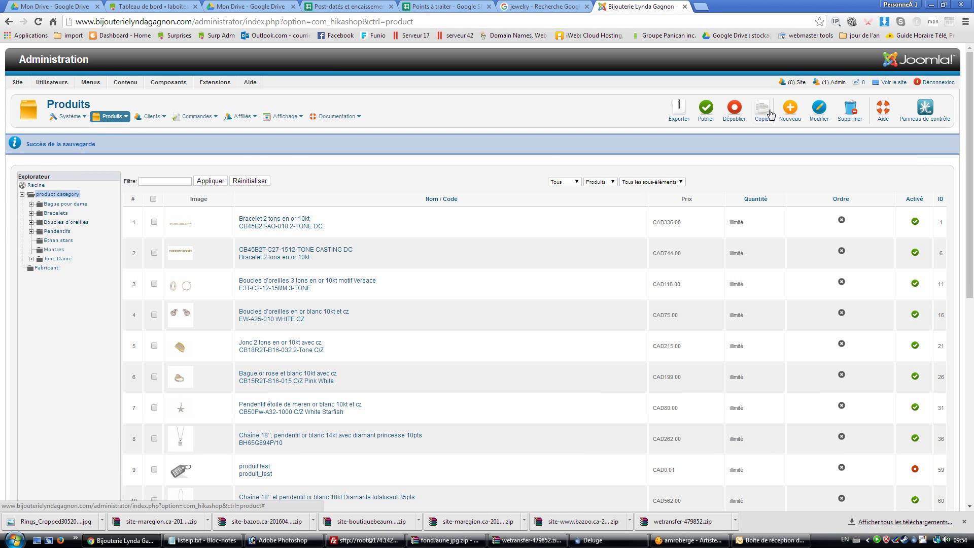
Scroll the Produits list to confirm Jolie bague is published at CAD338.00
scroll(558, 304, down, 5)
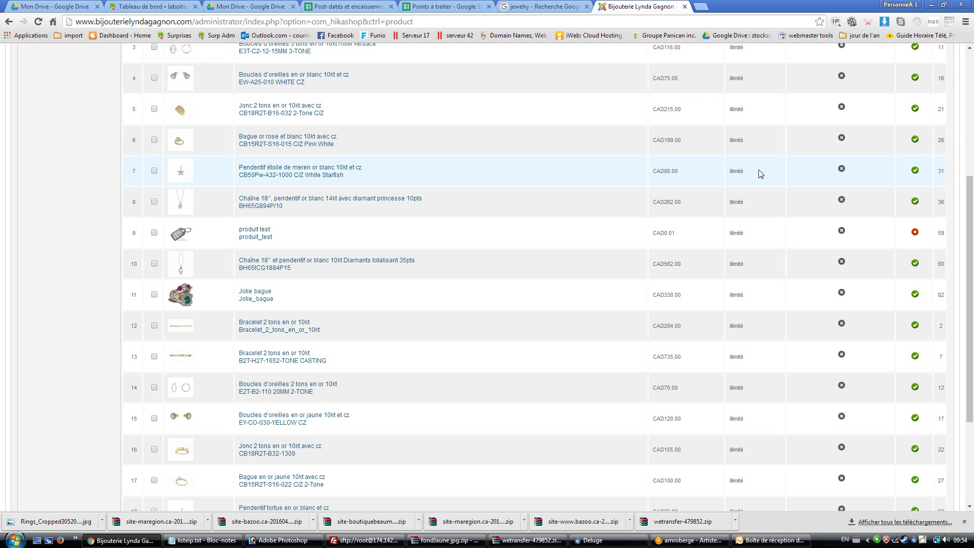
scroll(759, 175, up, 5)
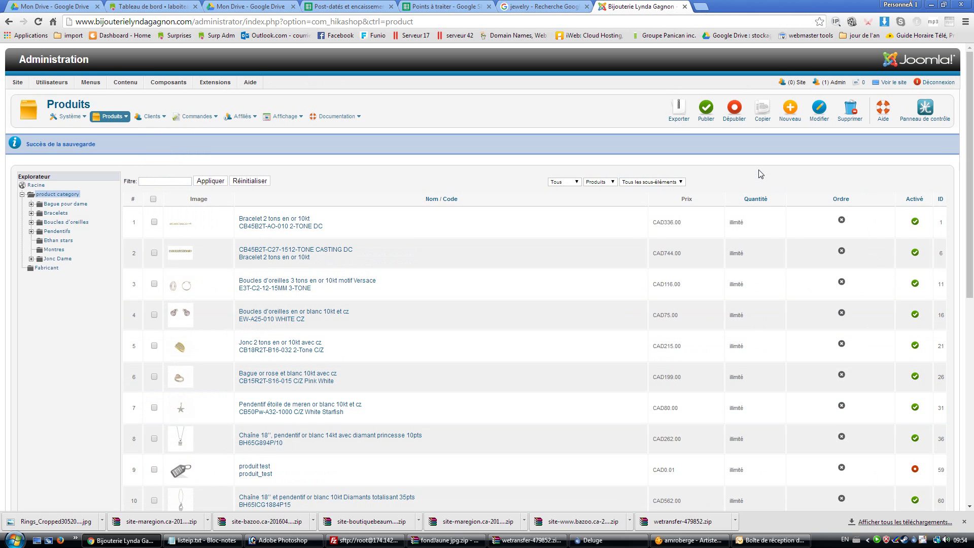
Log out and load the public homepage by removing 'administrator/index.php' from the address
click(938, 83)
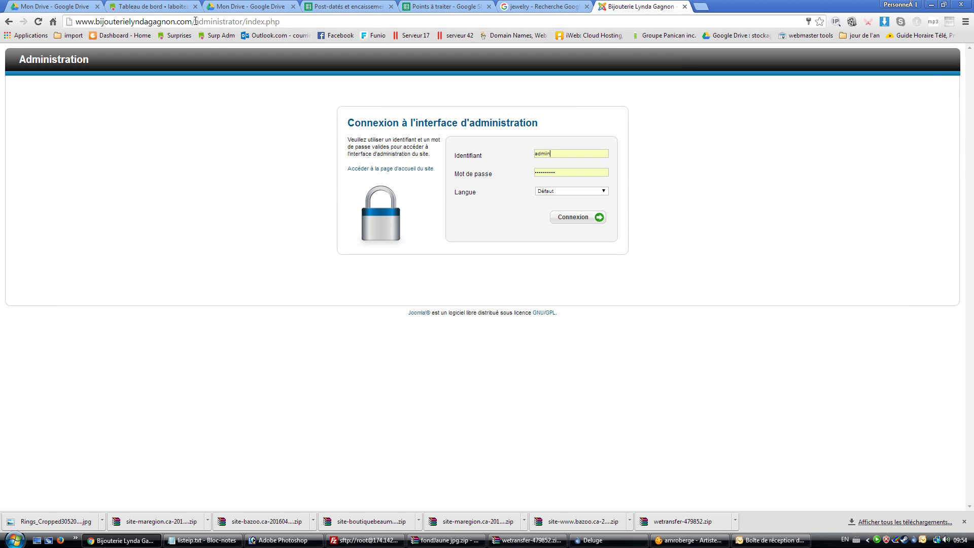
drag(195, 21, 298, 21)
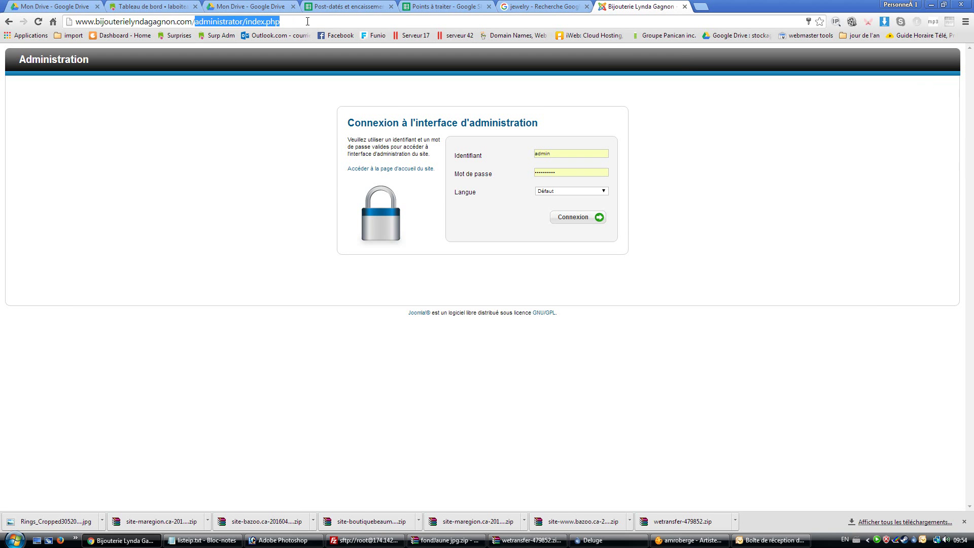
key(BackSpace)
key(Return)
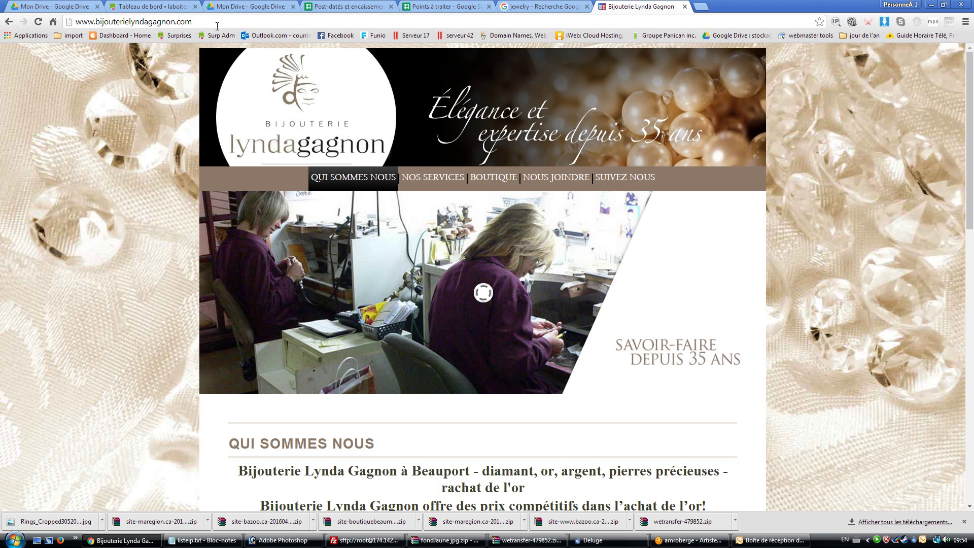
drag(217, 22, 74, 22)
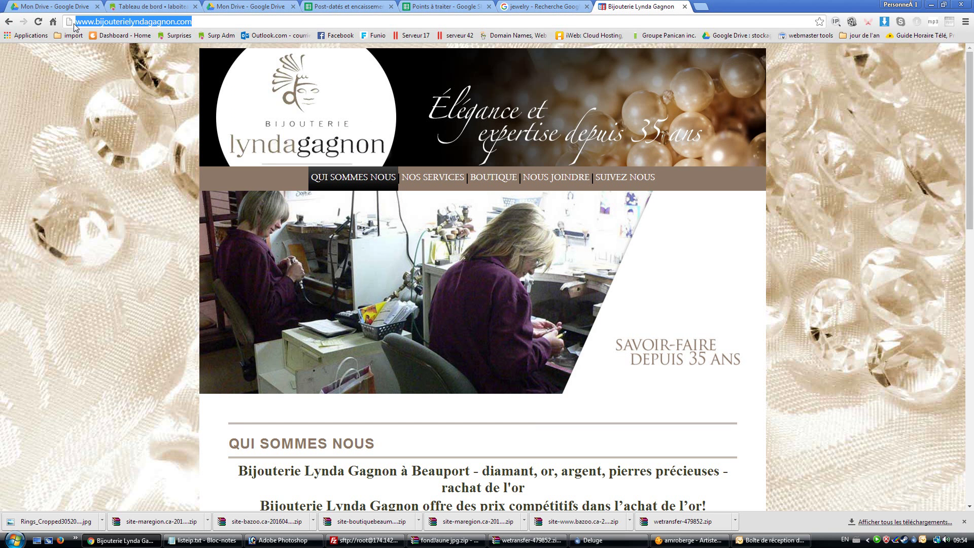
click(194, 21)
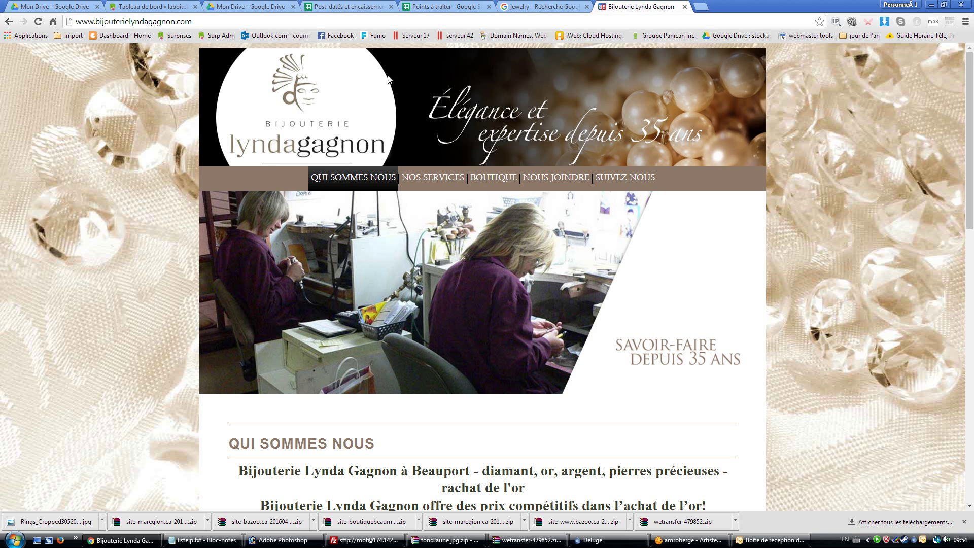
Browse BOUTIQUE > Bague pour dame > Pierres de couleurs and open the Jolie bague product page
click(490, 179)
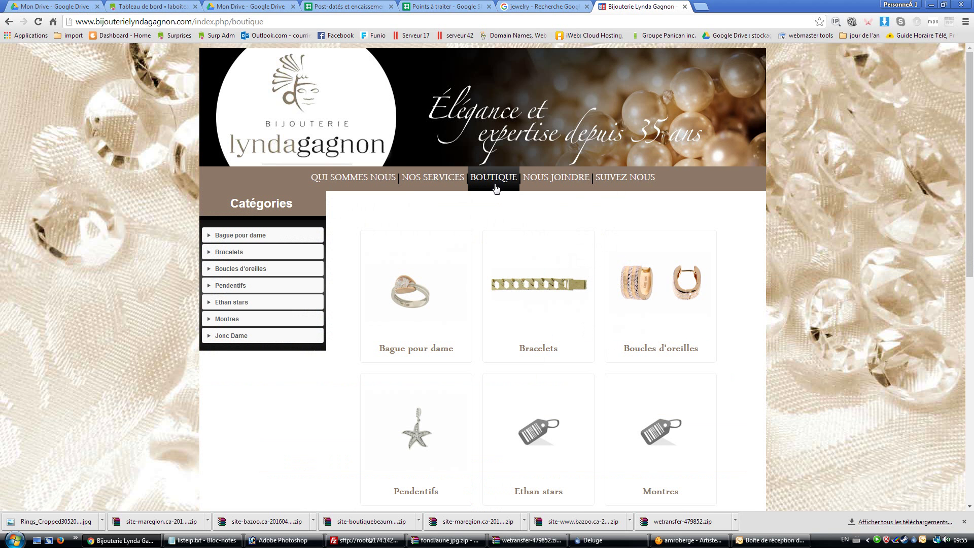
click(252, 236)
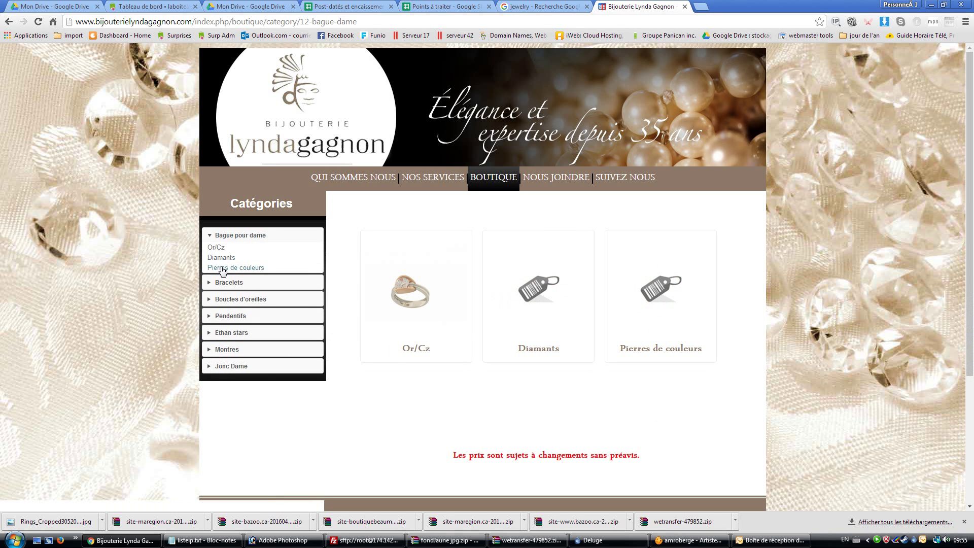
click(222, 268)
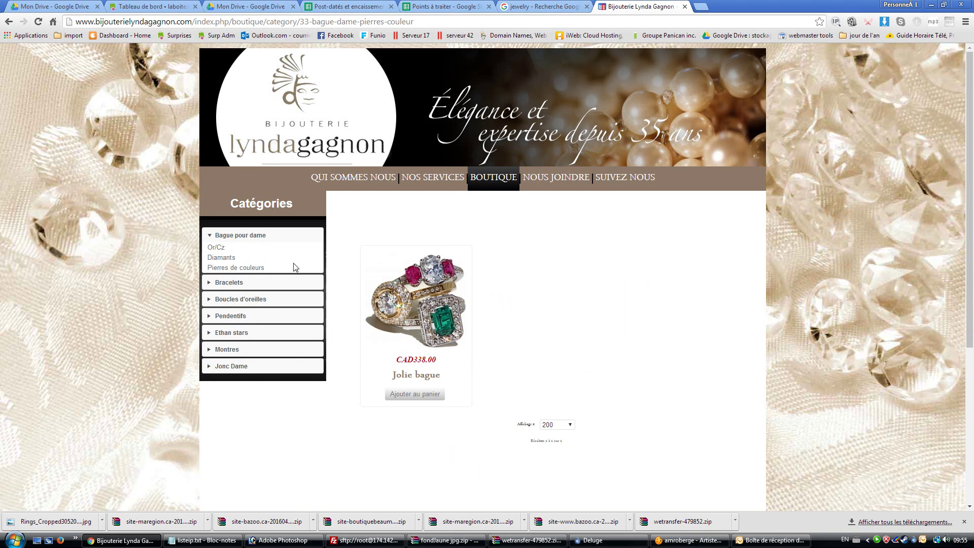
click(420, 315)
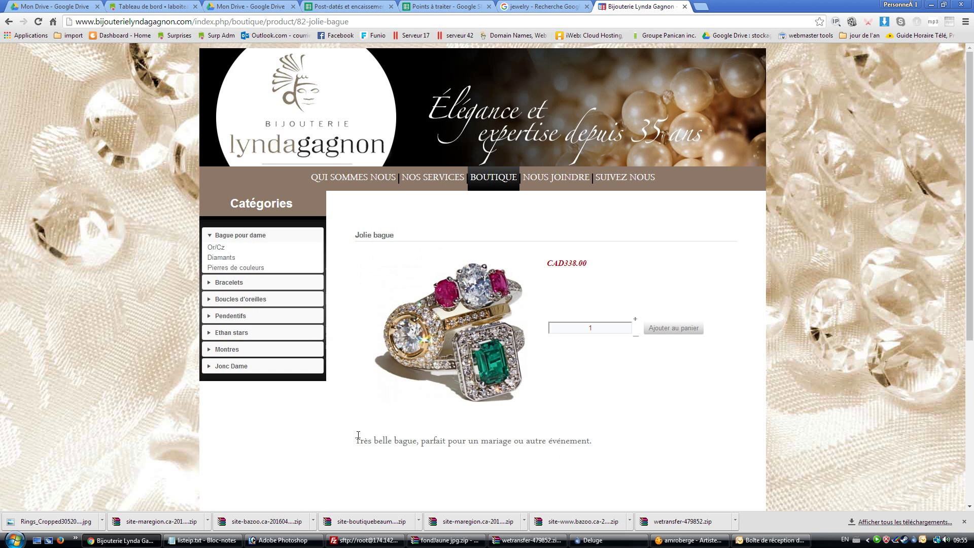
scroll(368, 432, down, 3)
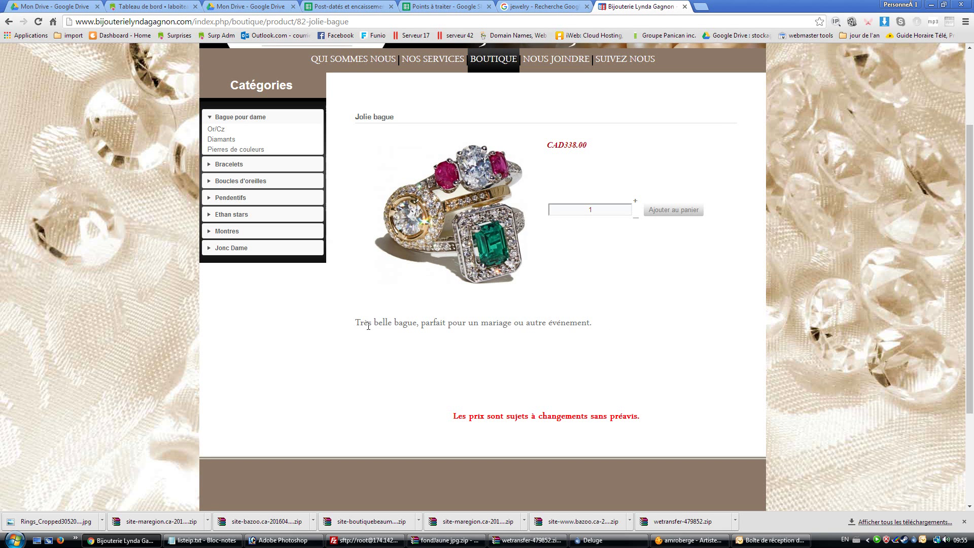
scroll(362, 326, up, 3)
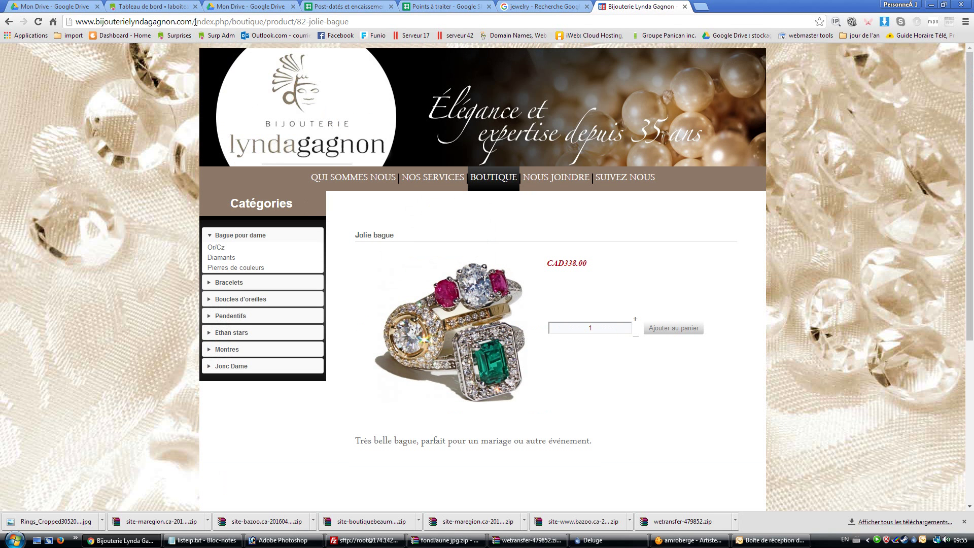
drag(195, 21, 361, 20)
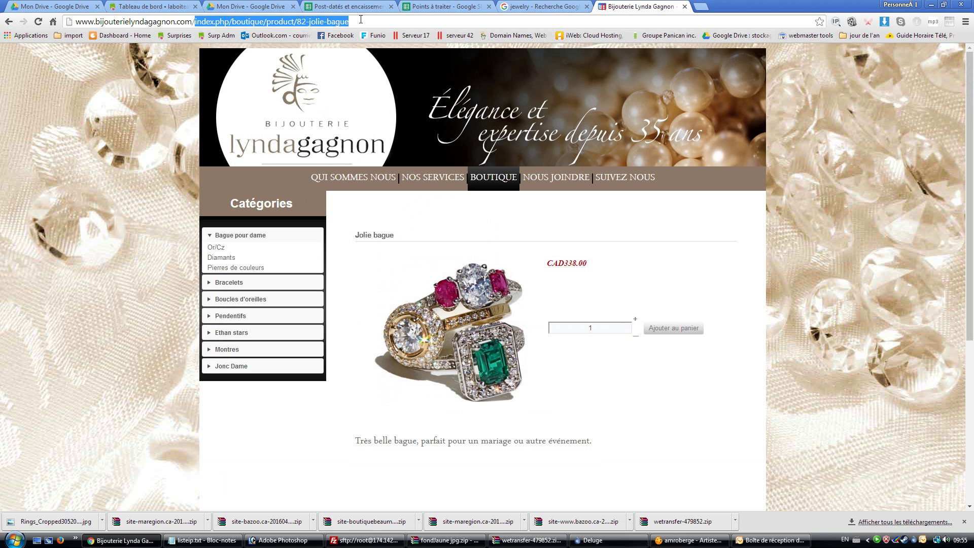
Log back in to the Joomla /administrator page and open the HikaShop dashboard from Composants
key(BackSpace)
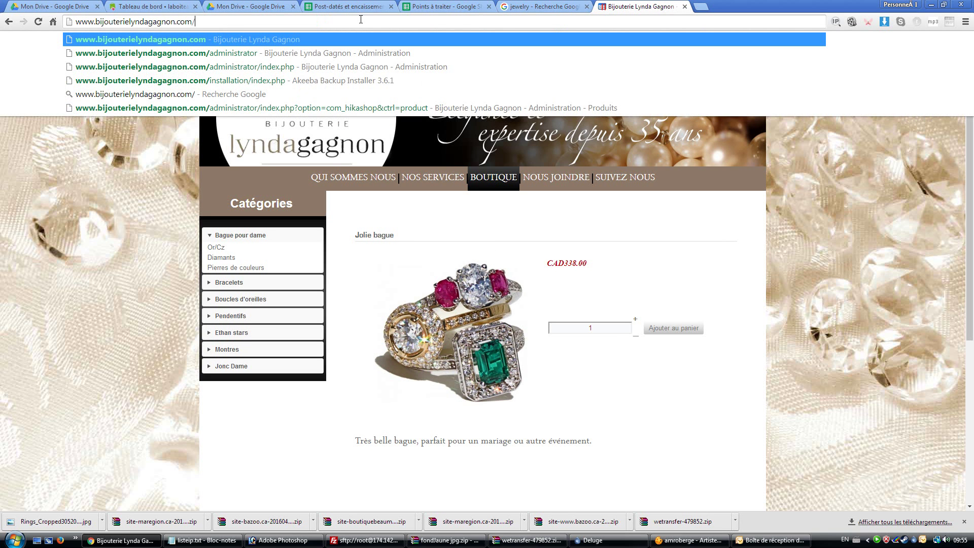
text(adminis)
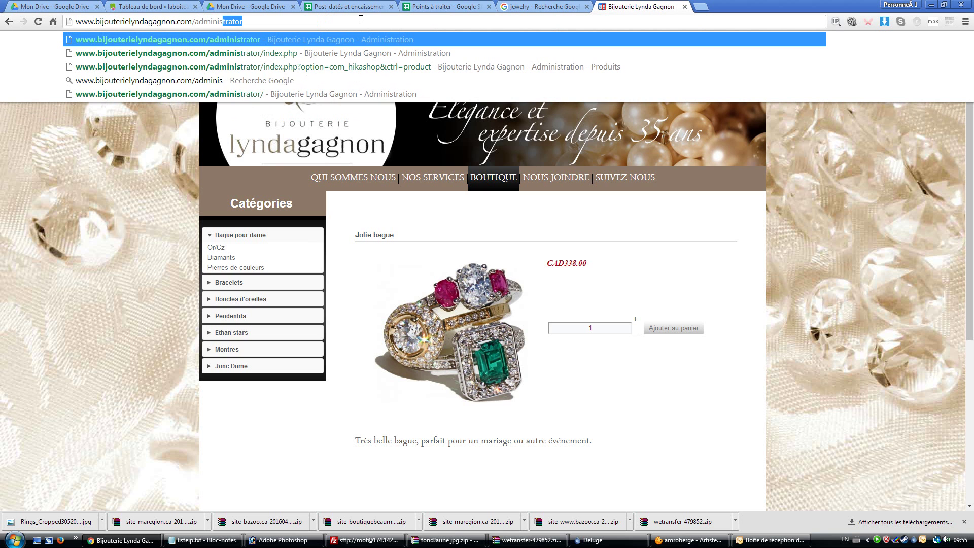
text(trator)
key(Return)
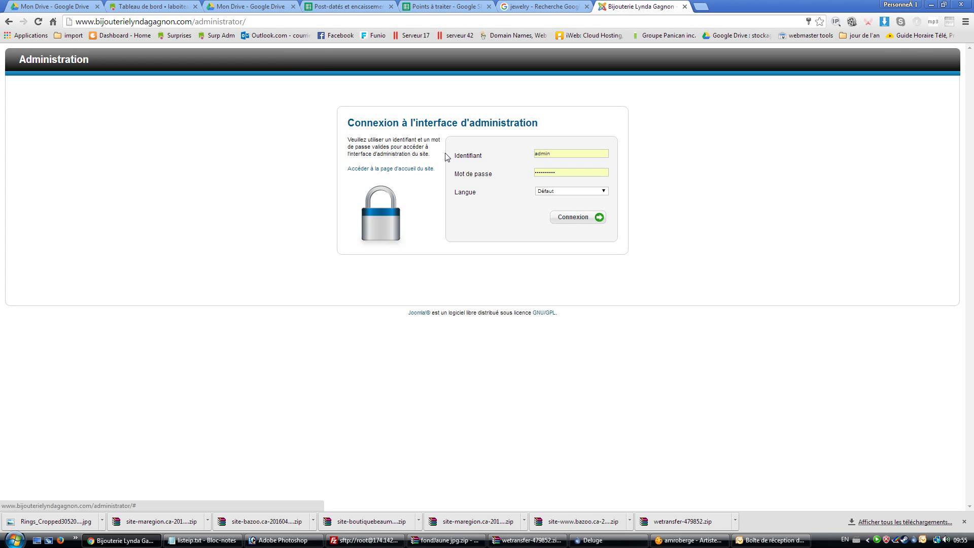
click(586, 218)
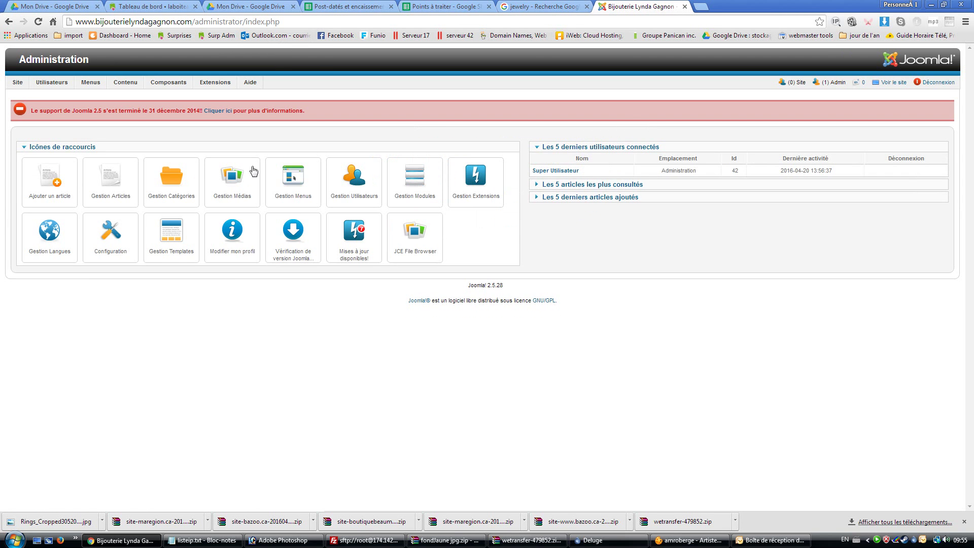
mouse_move(178, 85)
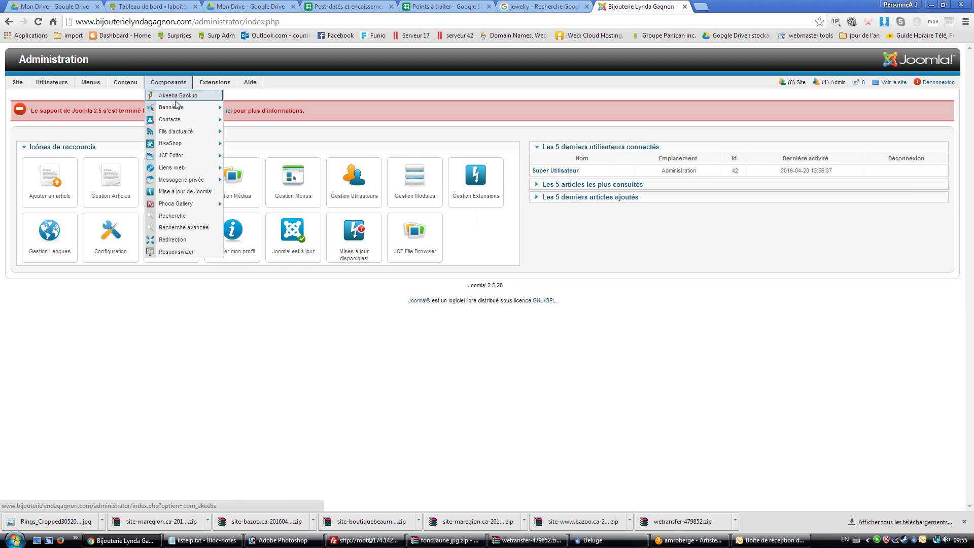
click(171, 144)
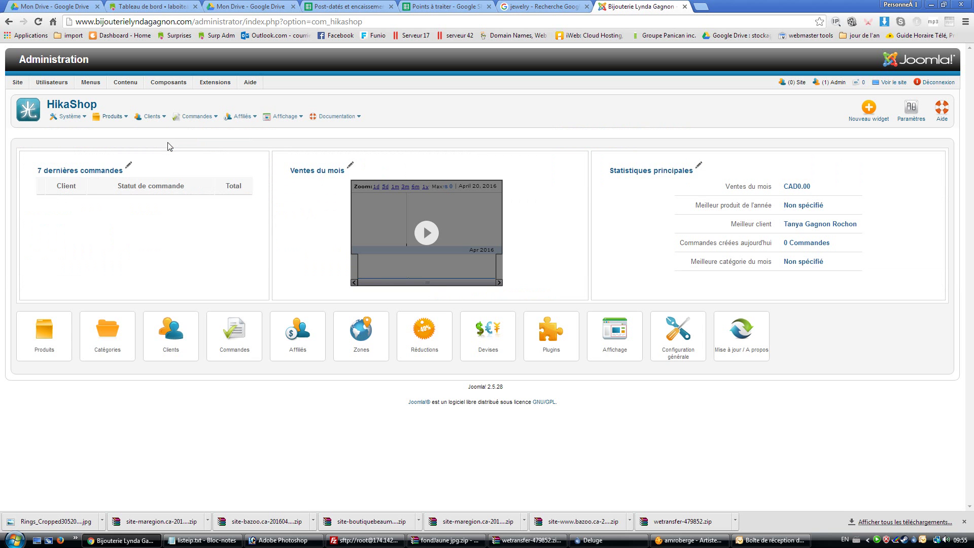
Open the HikaShop Produits list and scroll through it to the Jolie bague row
mouse_move(121, 118)
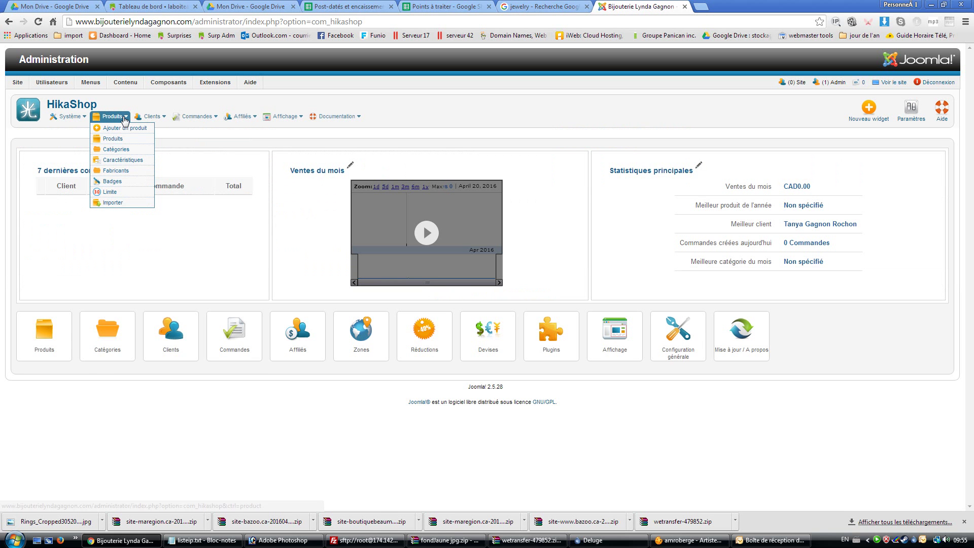
click(114, 140)
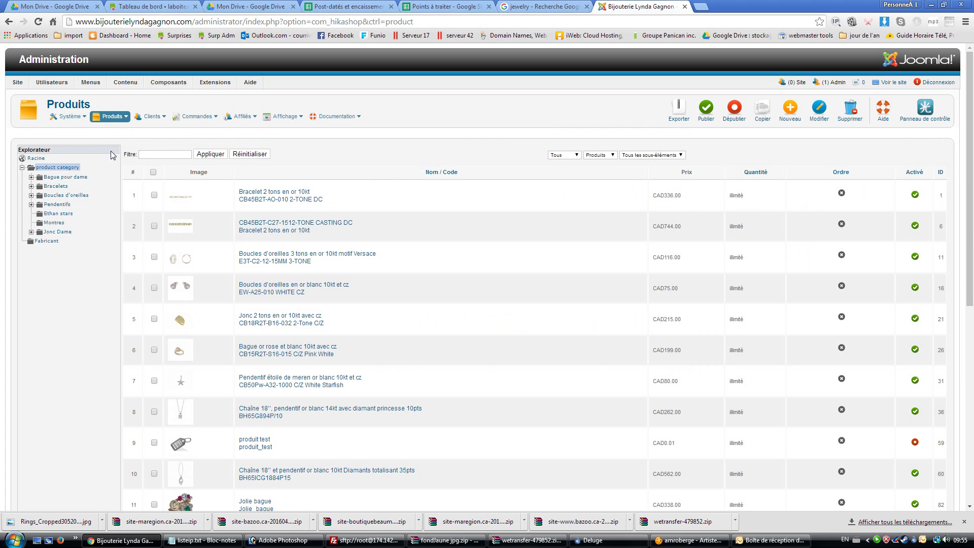
scroll(337, 261, down, 5)
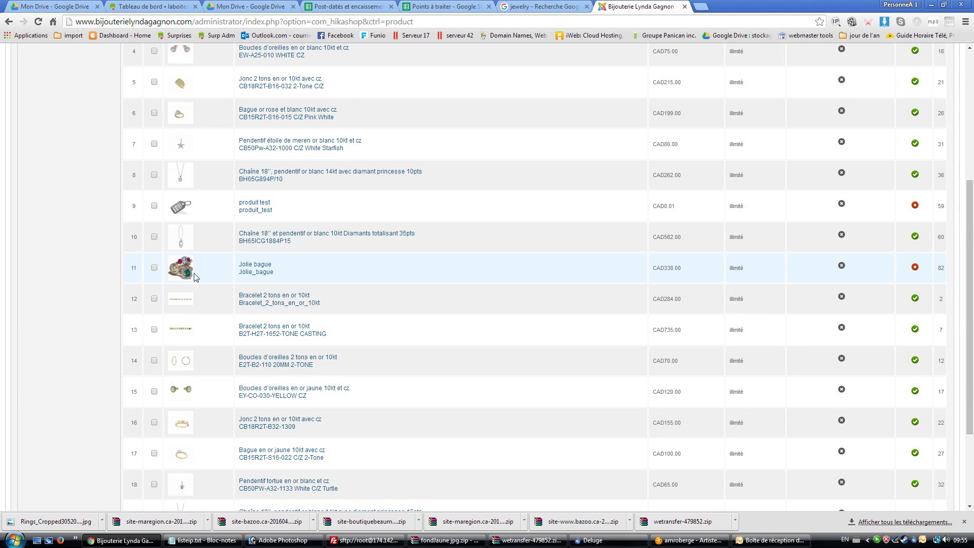
scroll(784, 279, up, 5)
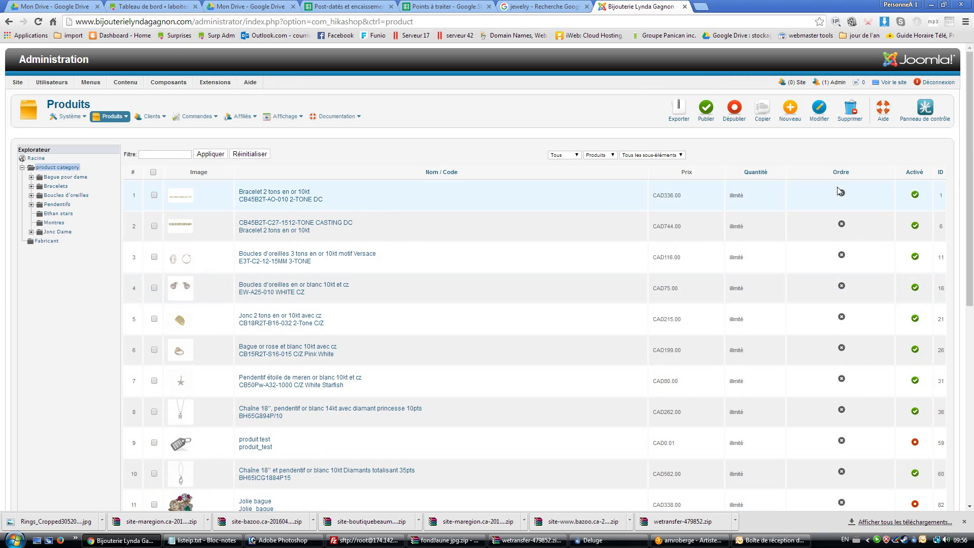
Log out of the administration and load the site's public homepage
click(933, 83)
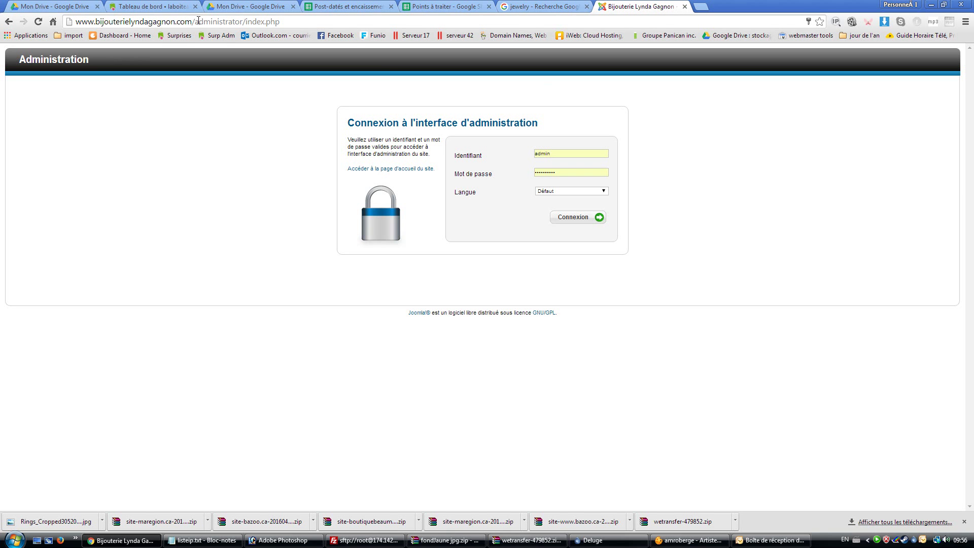
drag(194, 21, 311, 22)
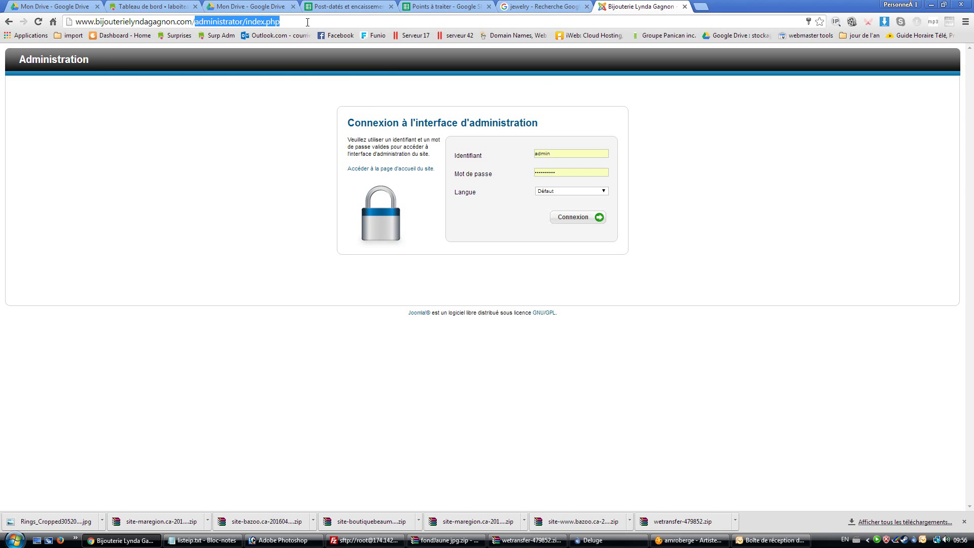
key(BackSpace)
key(Return)
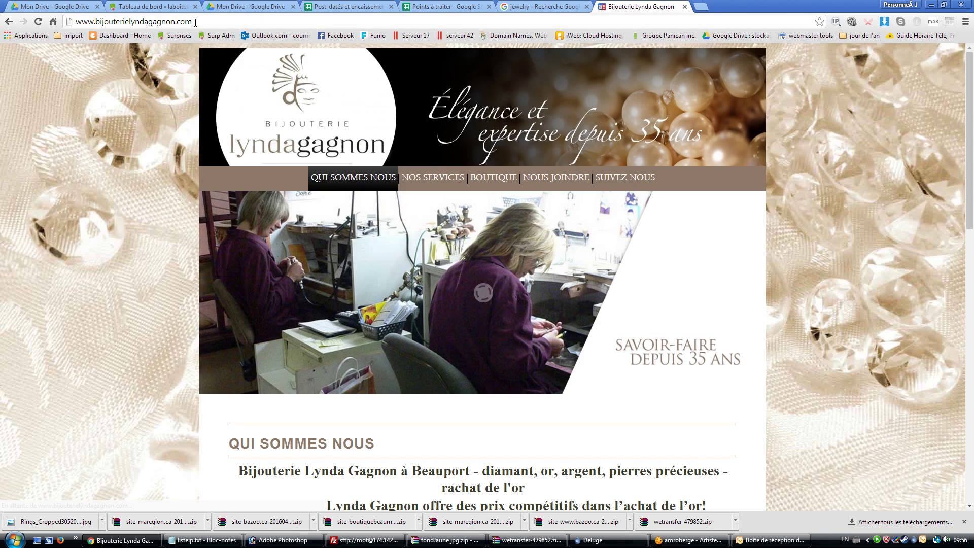
Browse BOUTIQUE > Bague pour dame > Pierres de couleurs to confirm Jolie bague is gone
click(493, 178)
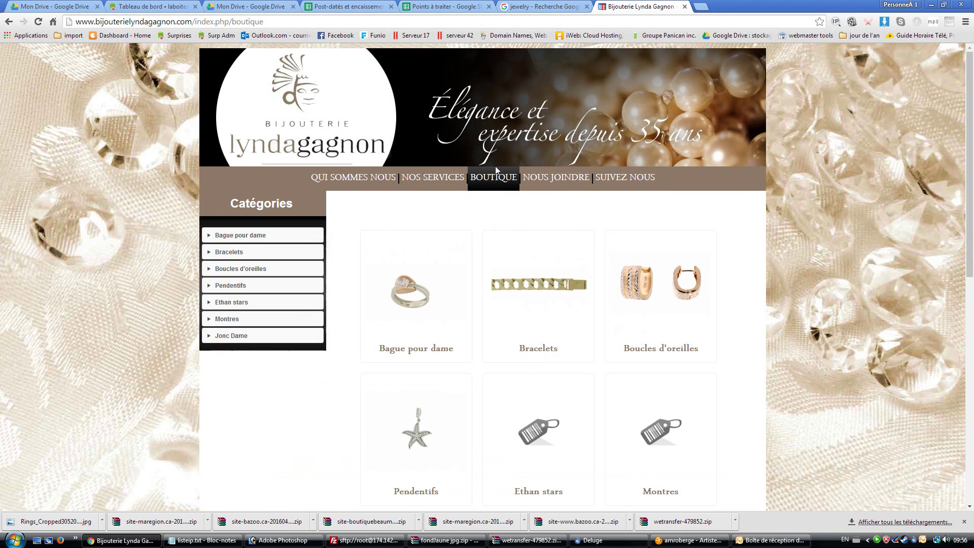
click(242, 238)
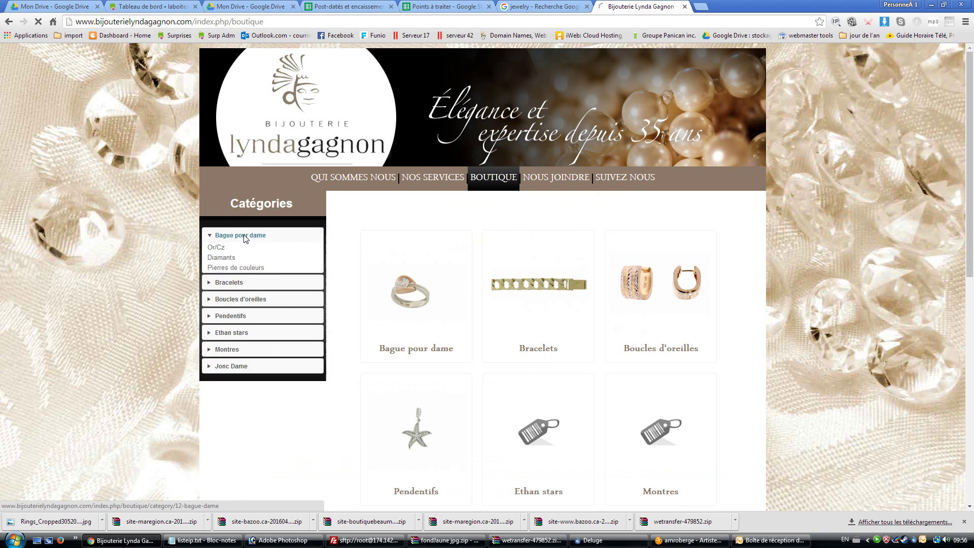
click(231, 268)
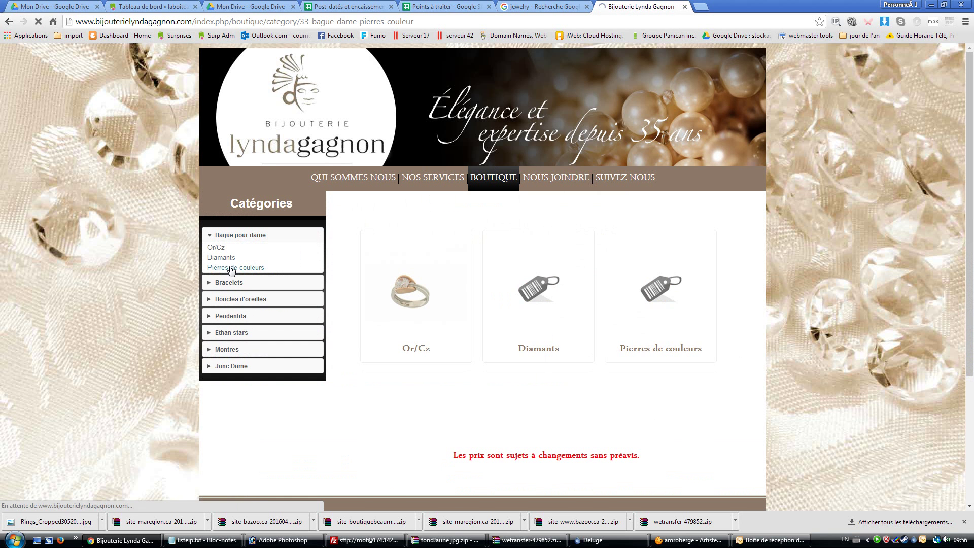